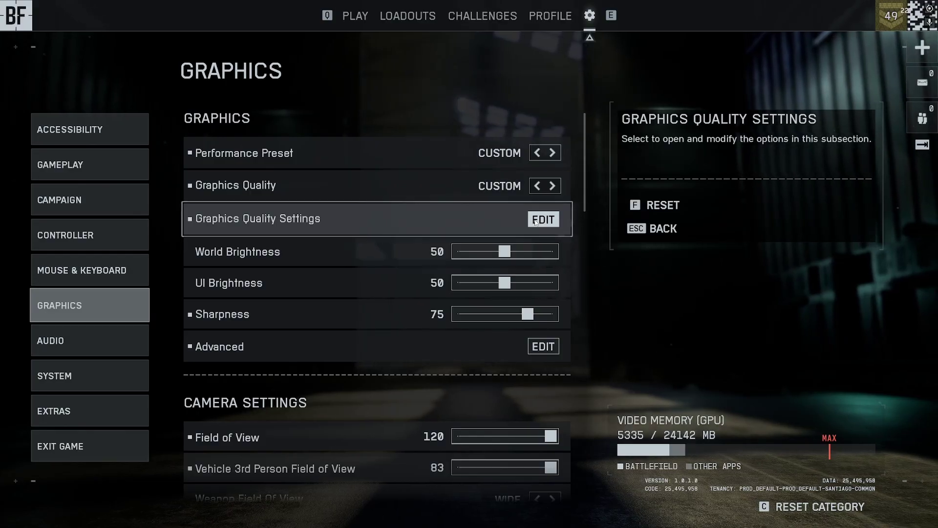
Open the graphics quality settings, try Texture Quality at Ultra, and return it to High.
click(536, 222)
click(553, 214)
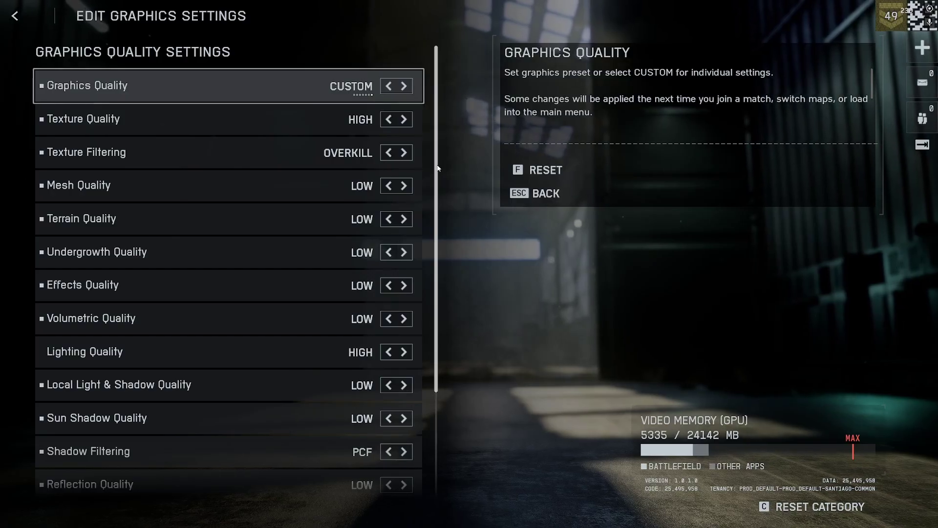
mouse_move(437, 167)
mouse_down()
mouse_move(430, 288)
mouse_move(437, 152)
mouse_up()
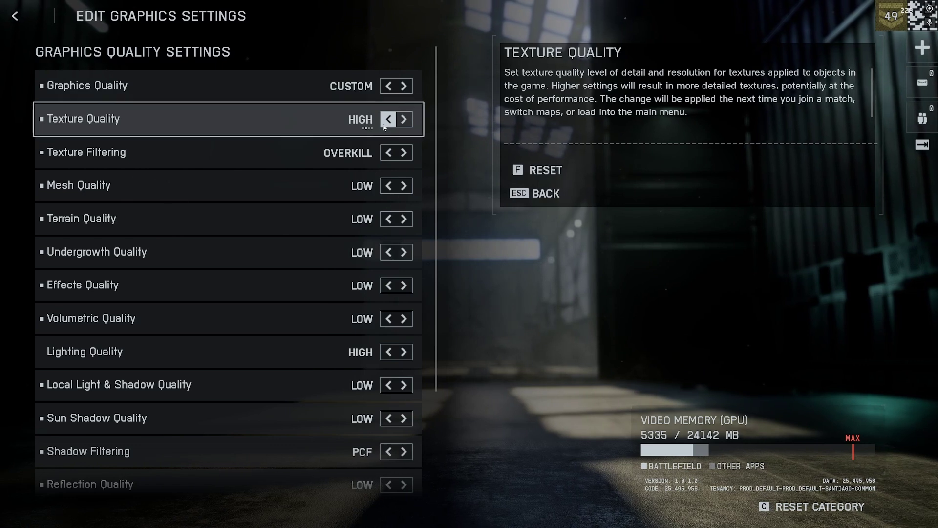
click(403, 120)
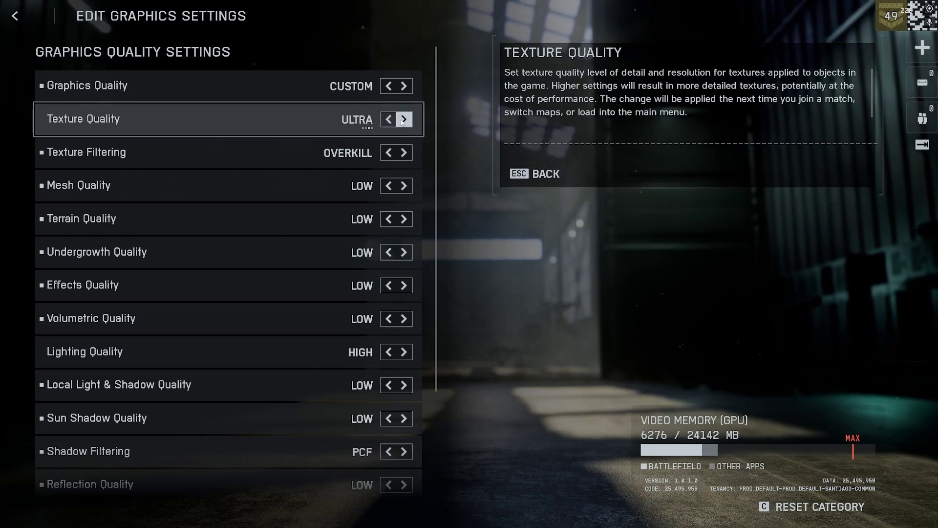
click(403, 121)
click(390, 120)
click(390, 120)
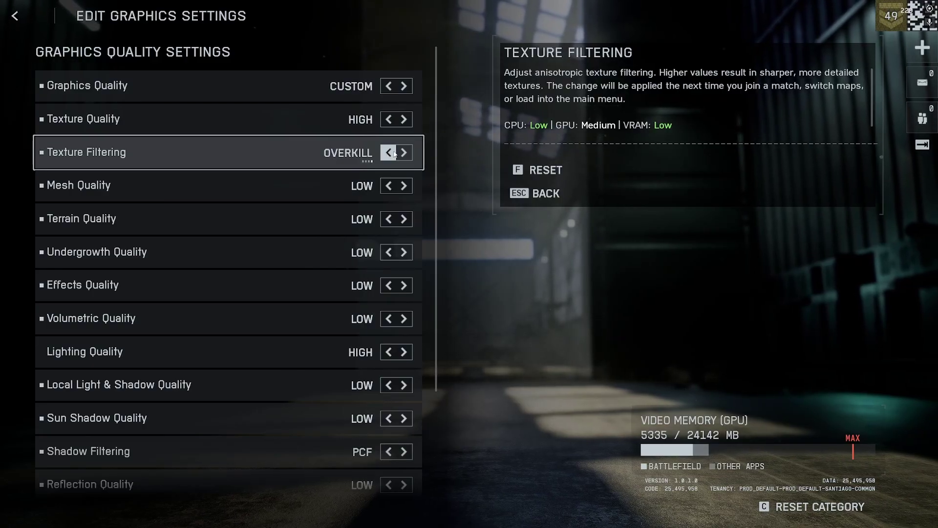
Try Shadow Filtering at PCSS, return it to PCF, and leave the graphics quality settings.
scroll(429, 200, down, 2)
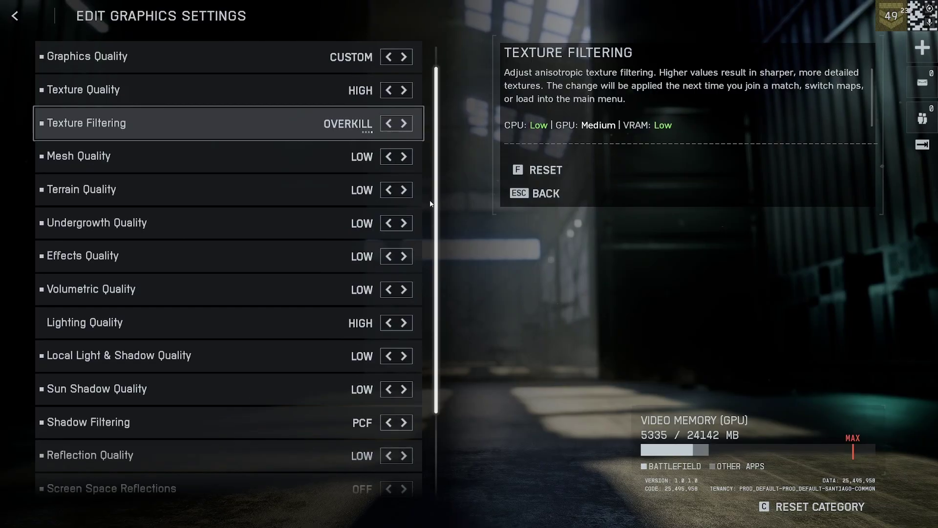
scroll(427, 228, down, 2)
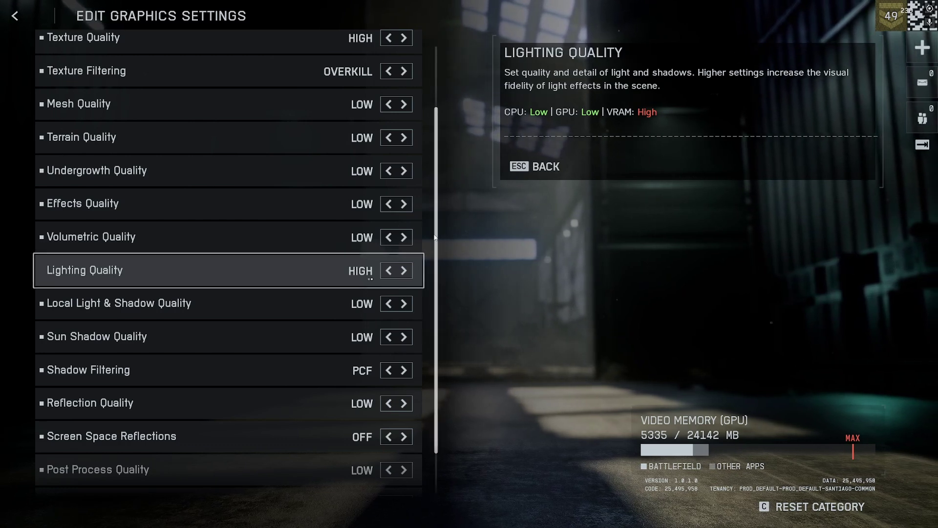
scroll(435, 238, down, 2)
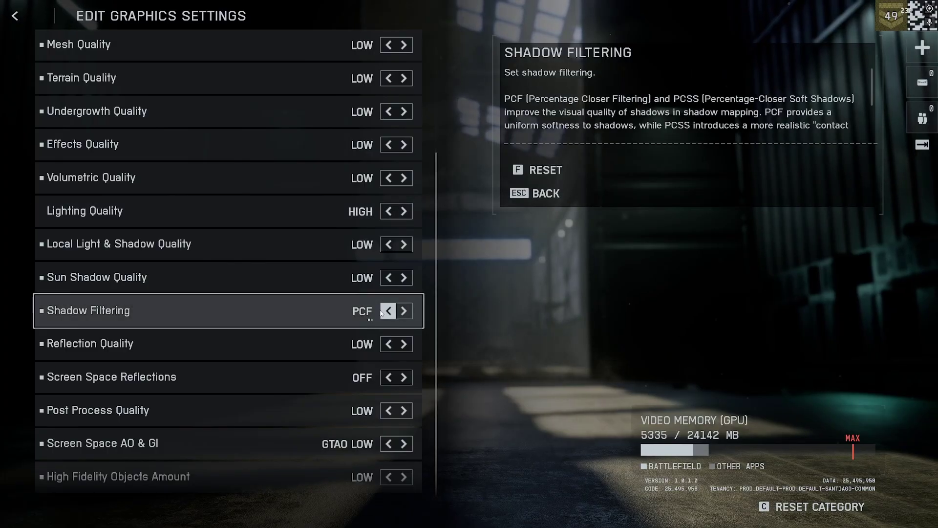
click(400, 312)
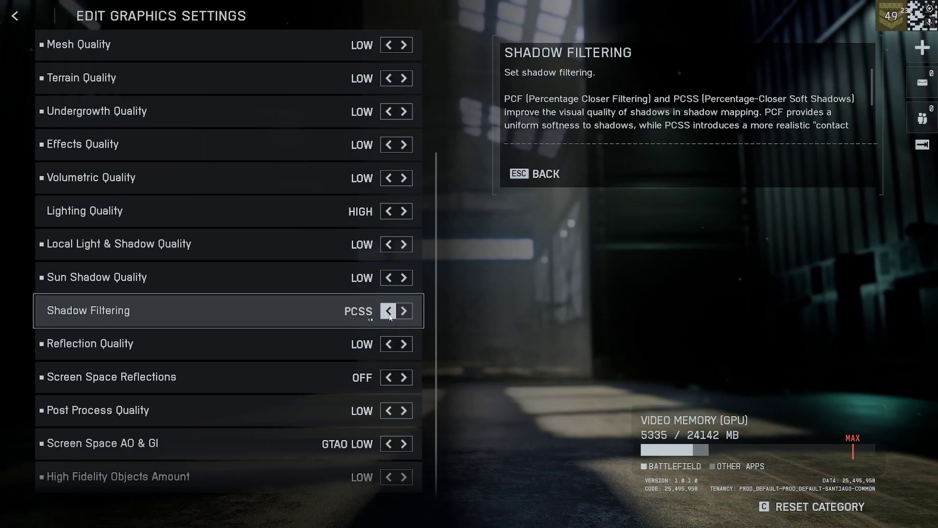
click(388, 311)
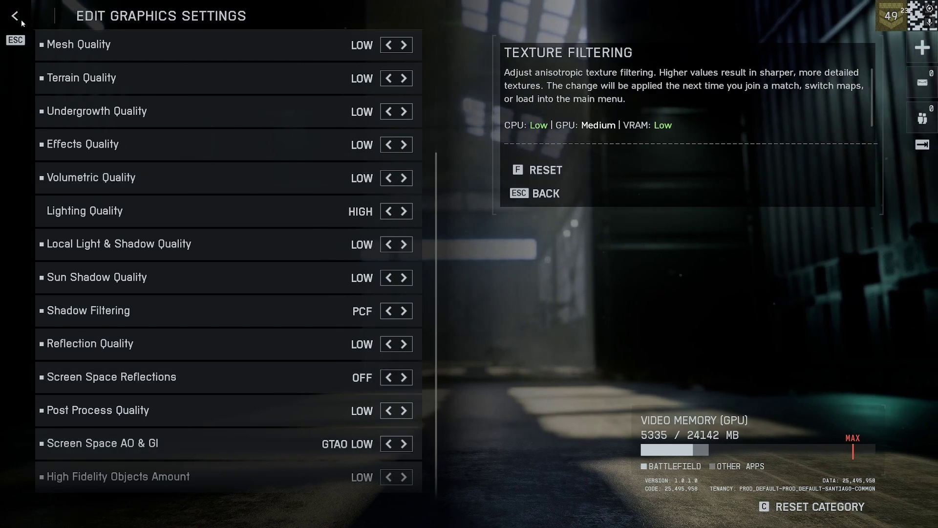
click(20, 17)
In the advanced graphics settings, try NVIDIA Reflex Low Latency at Enabled and return it to Enabled + Boost.
click(549, 347)
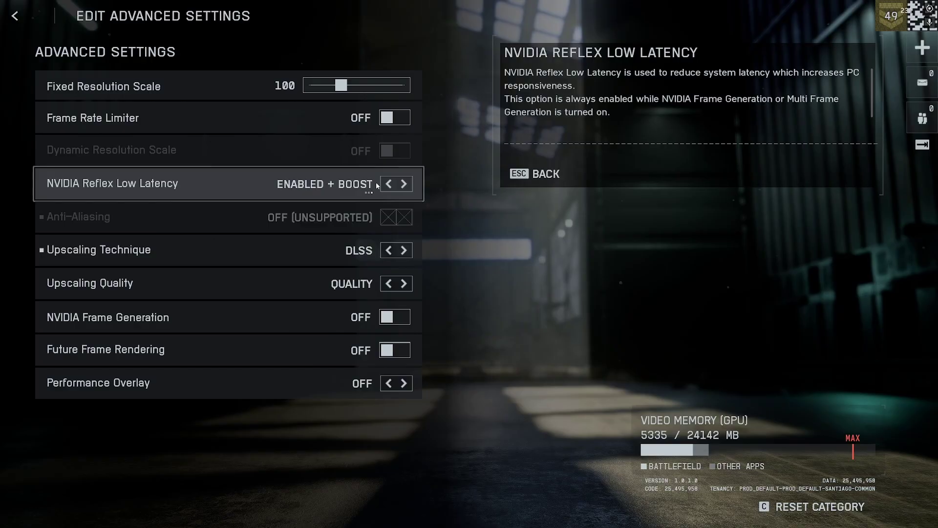
click(387, 183)
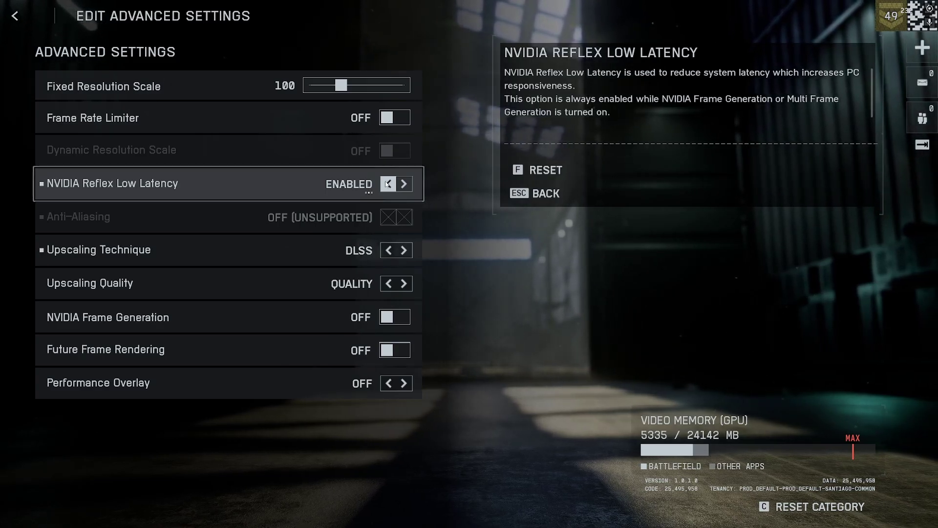
click(404, 184)
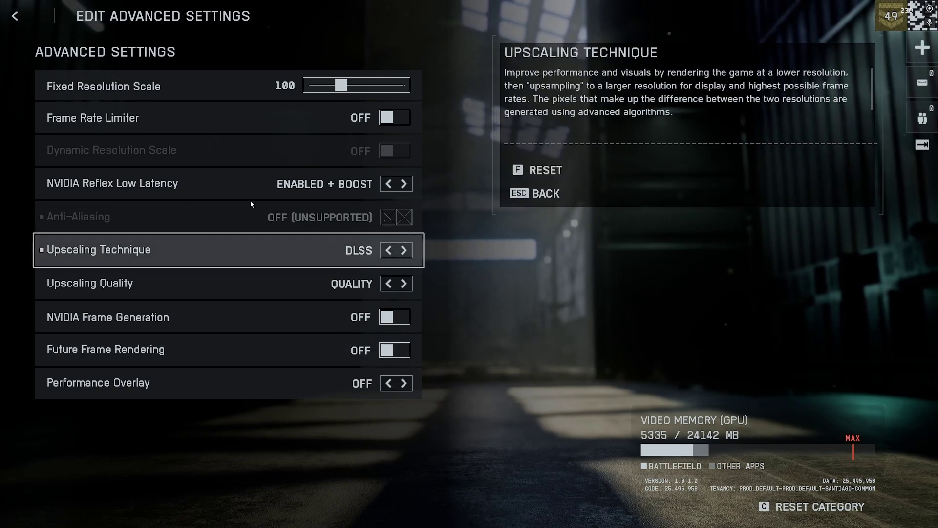
click(14, 15)
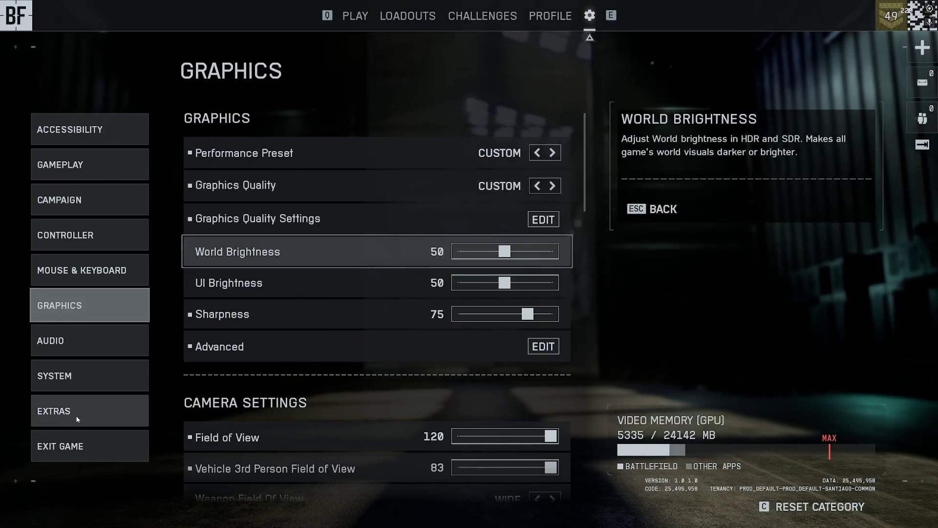
Examine the installed game content in the system settings, in particular the Multiplayer Highres Textures entry.
click(83, 384)
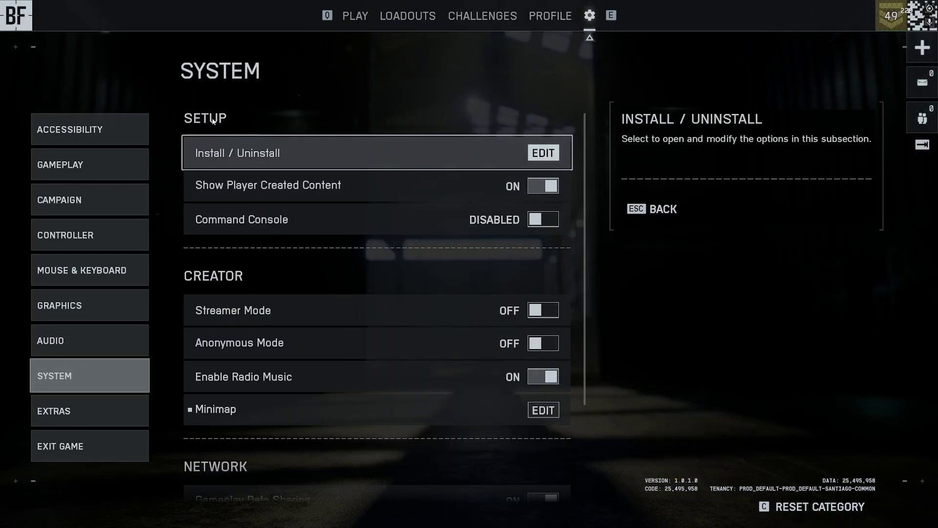
click(484, 153)
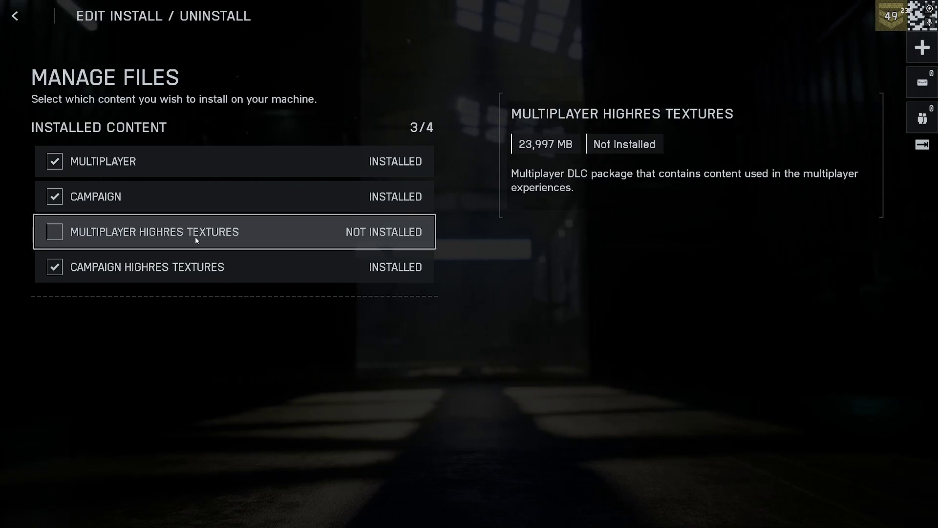
key(Escape)
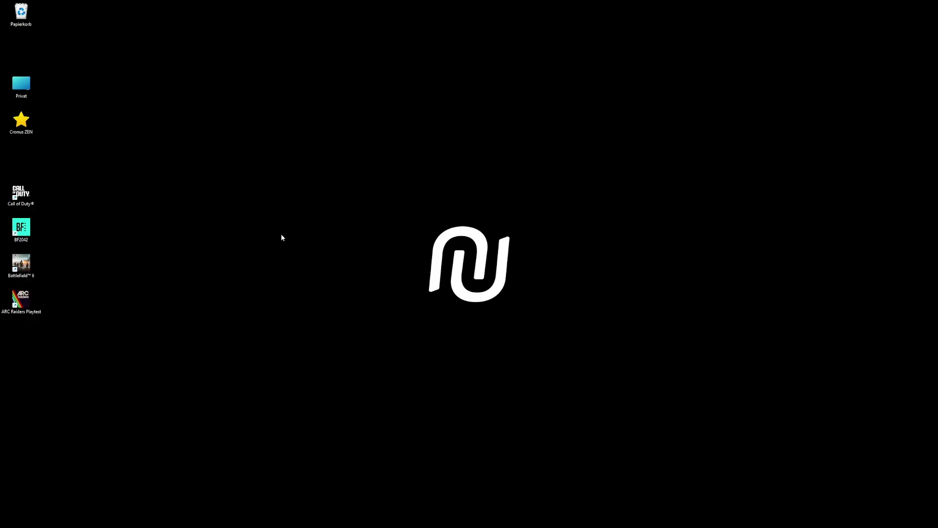
Switch to Notepad and enter Thread.ProcessorCount 8, Thread.MaxProcessorCount 8, Thread.MinFreeProcessorCount 0, Thread.JobThreadPriority 0 and GstRender.Thread.MaxProcessorCount 16, each on its own line.
key(super+r)
key(Return)
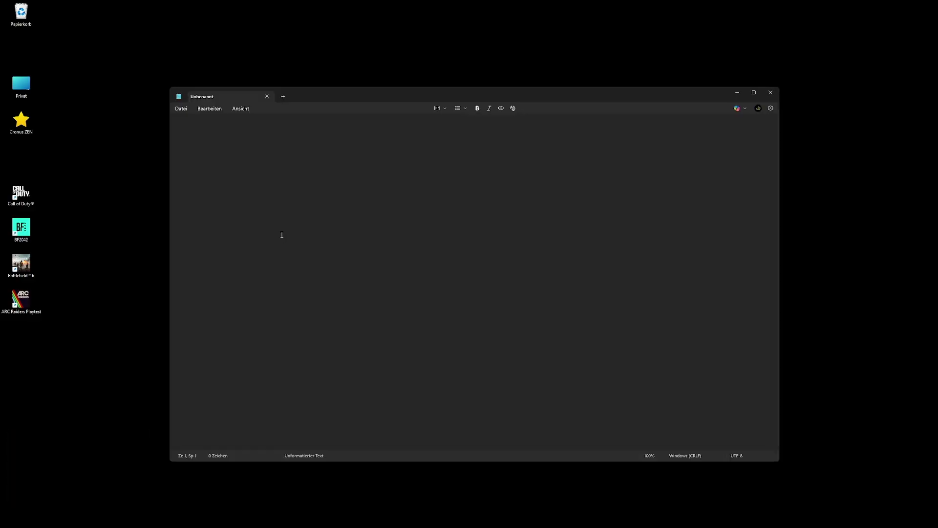
text(Thread.ProcessorCount 8 Thread.MaxProcessorCount 8 Thread.MinFreeProcessorCount 0 Thread.JobThreadPriority 0 GstRender.Thread.MaxProcessorCount 16)
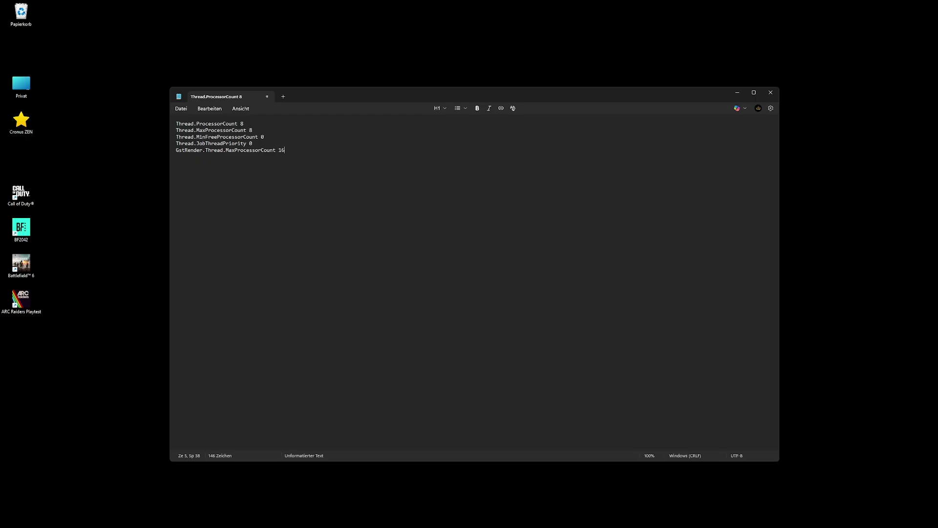
Switch to Task Manager and check the CPU's core and logical processor counts in the performance view.
right_click(481, 518)
click(503, 490)
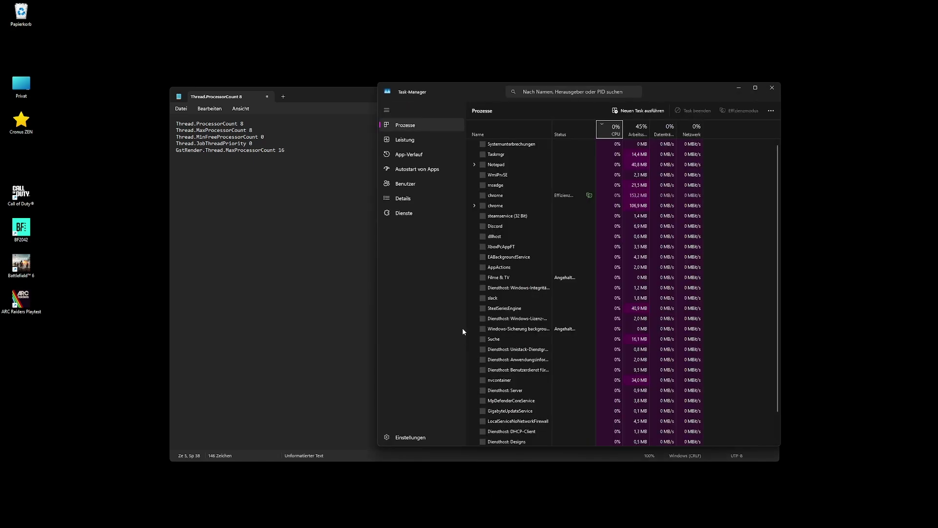
click(408, 141)
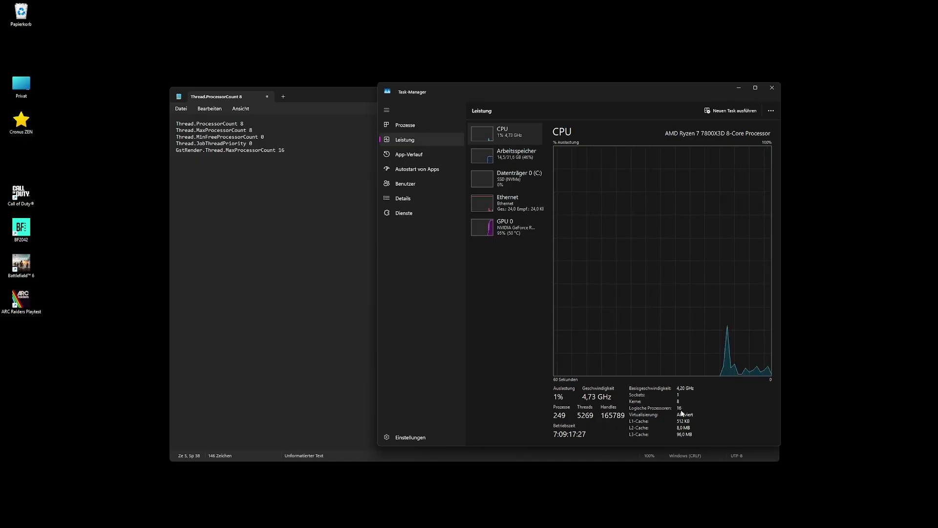
Compare the thread and processor count lines in the Notepad document with the CPU details in Task Manager.
click(265, 130)
drag(265, 129, 244, 124)
click(244, 124)
click(387, 85)
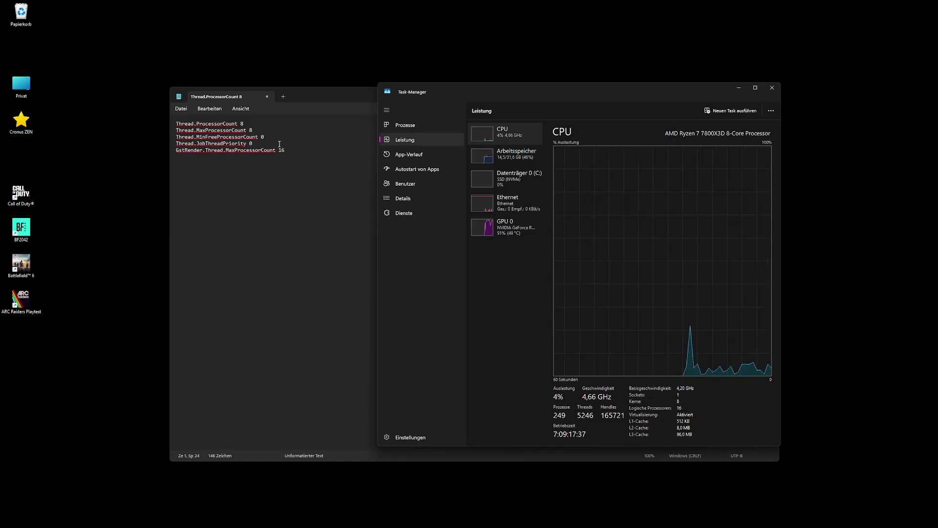
click(258, 131)
drag(258, 130, 177, 136)
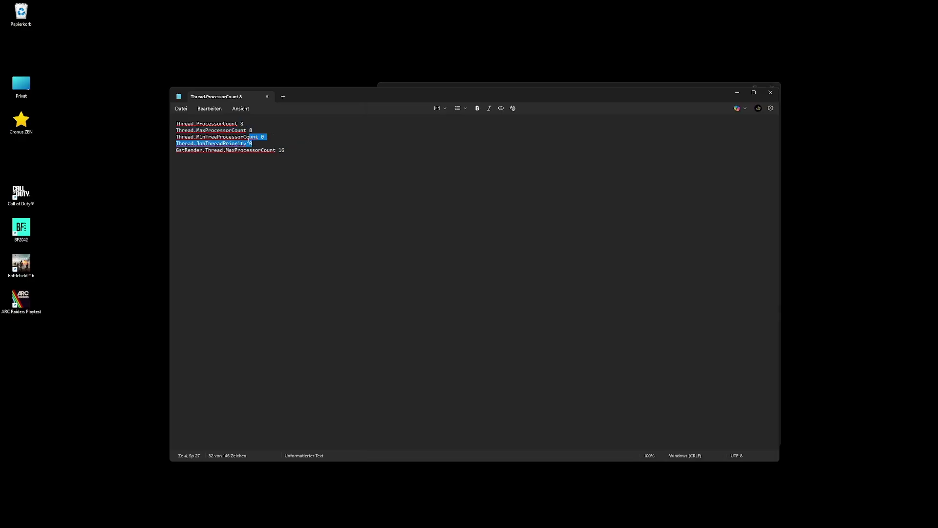
click(276, 143)
shift+click(350, 151)
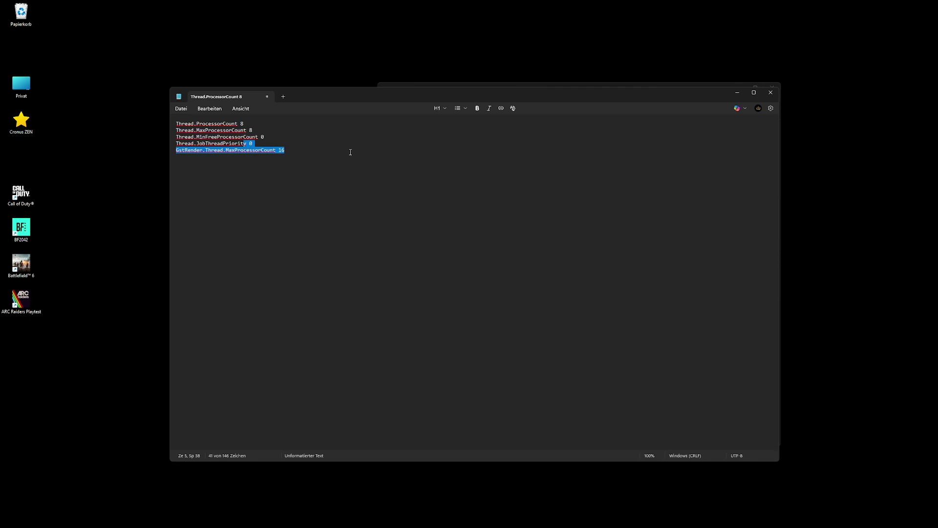
click(349, 151)
click(386, 85)
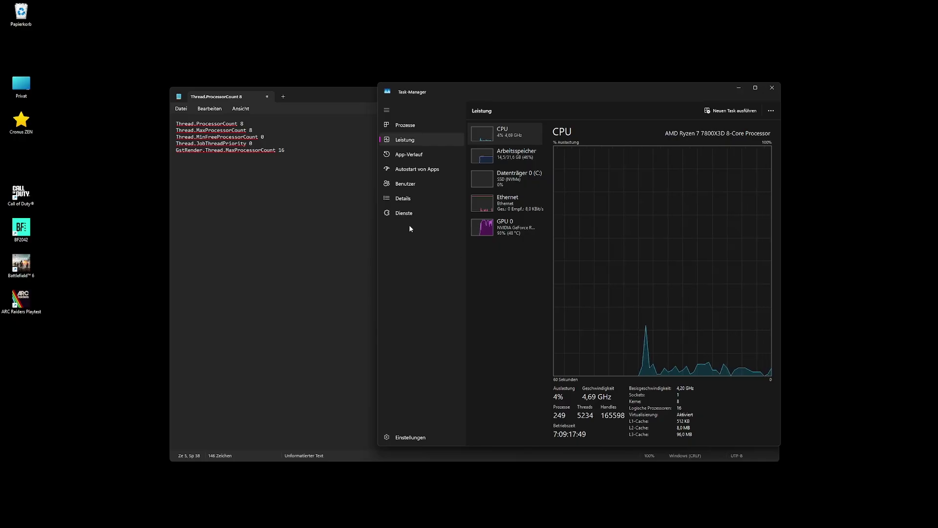
click(298, 149)
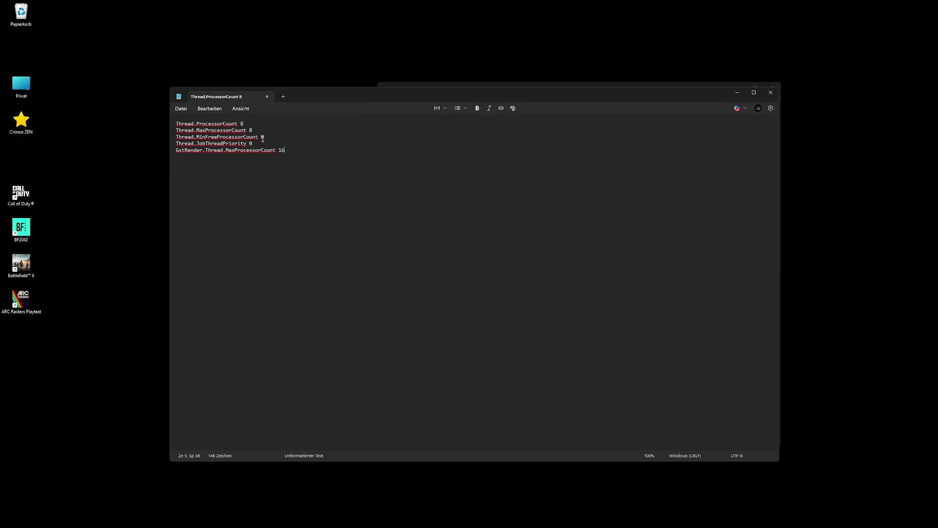
Save the document to the desktop as User.cfg with file type Alle Dateien, and close Notepad and Task Manager.
click(184, 110)
click(230, 197)
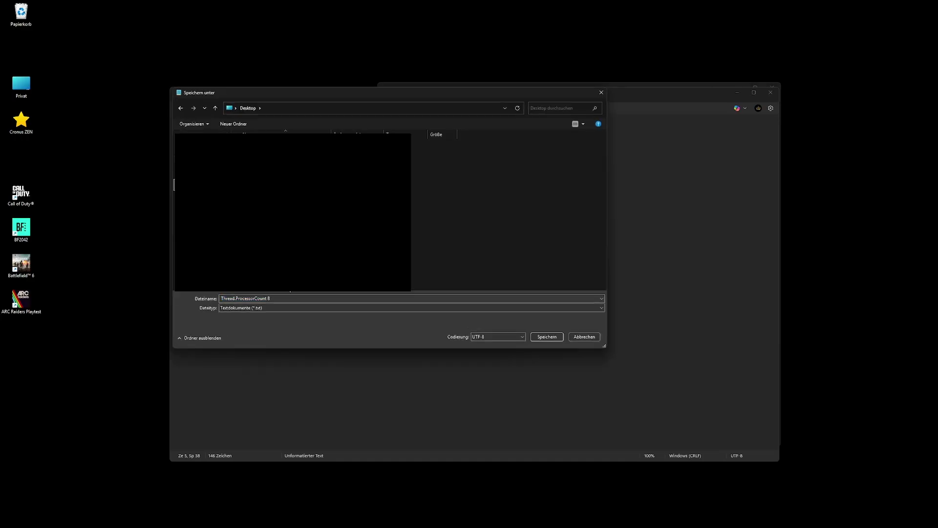
click(308, 297)
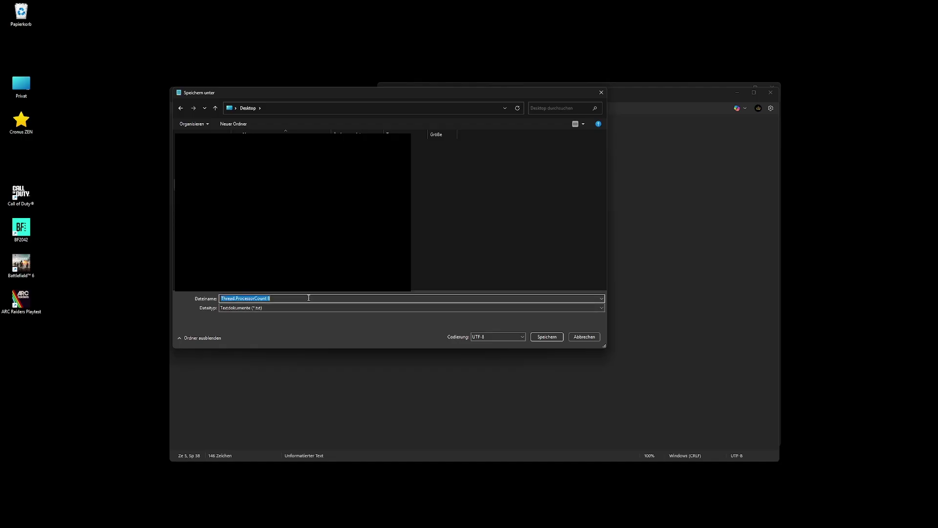
text(User.cfg)
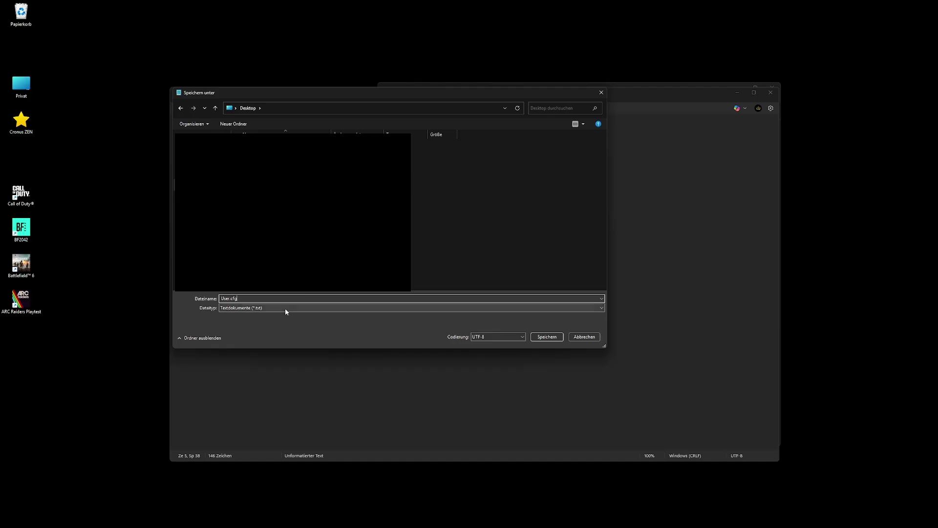
click(286, 308)
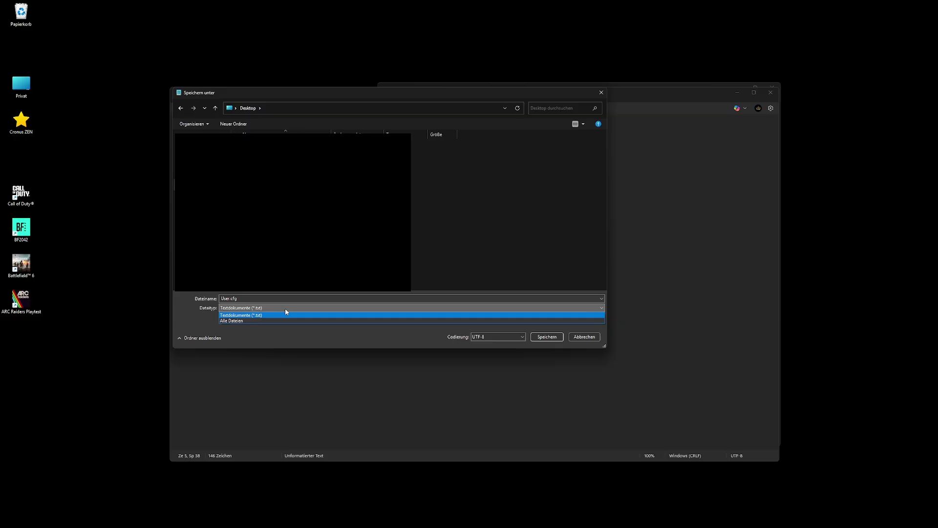
click(244, 321)
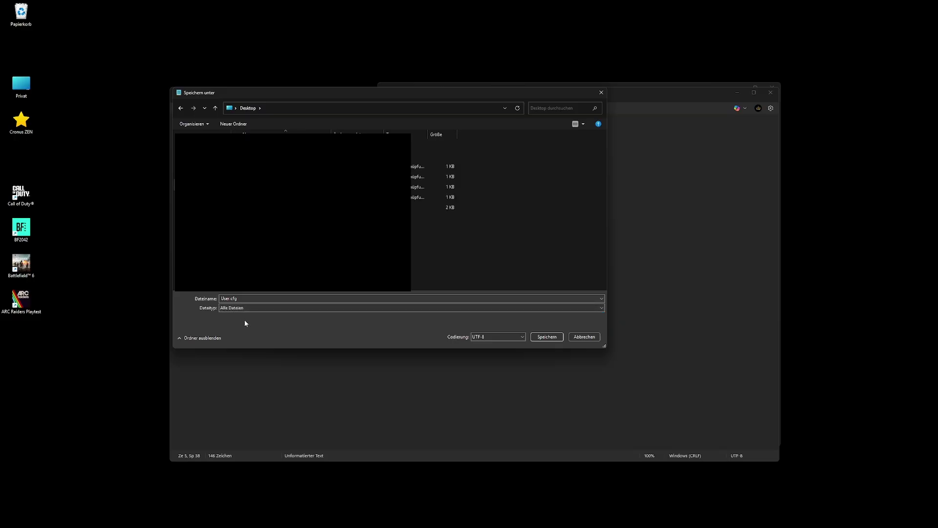
click(535, 336)
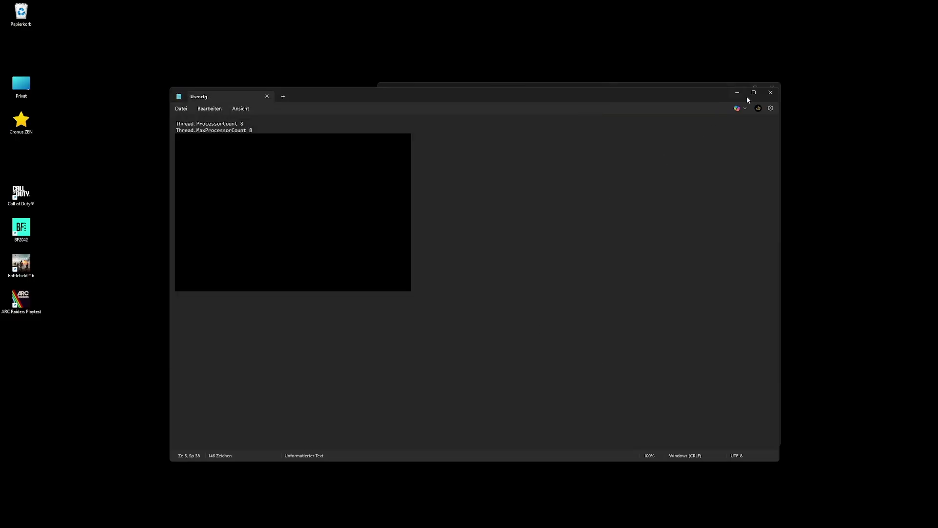
click(771, 93)
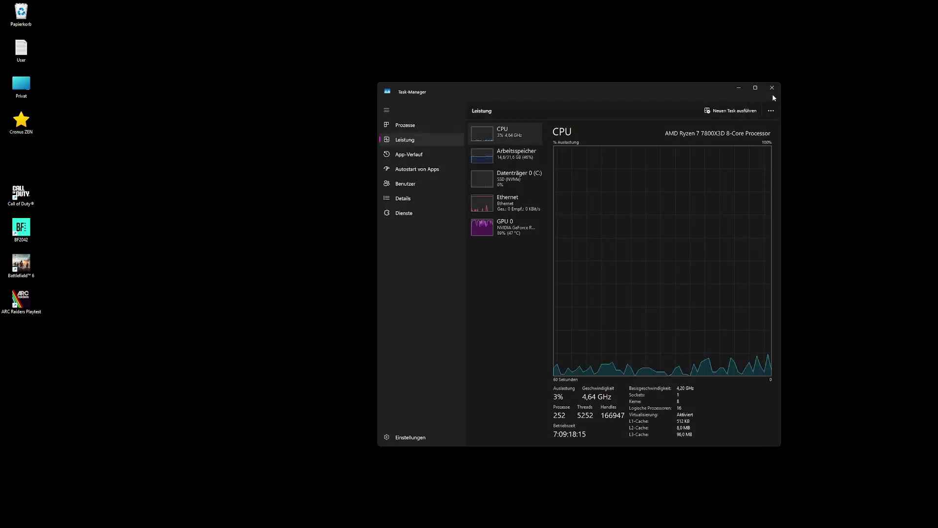
click(772, 93)
Move the User file's desktop icon away from the other icons to an empty area beside the Cronus ZEN shortcut.
drag(21, 49, 198, 193)
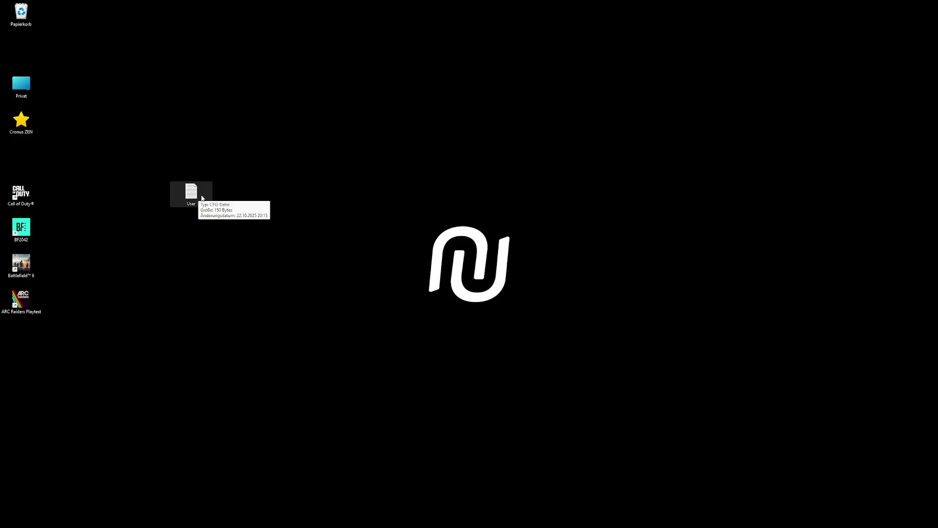
drag(196, 194, 155, 126)
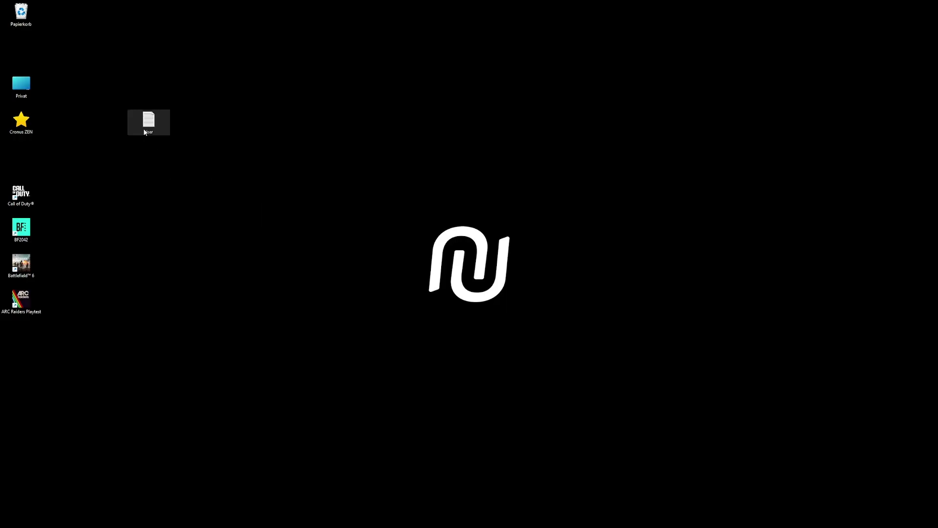
click(209, 195)
Open a File Explorer window and go to the Programme (x86) folder on Lokaler Datenträger (C:).
key(super+e)
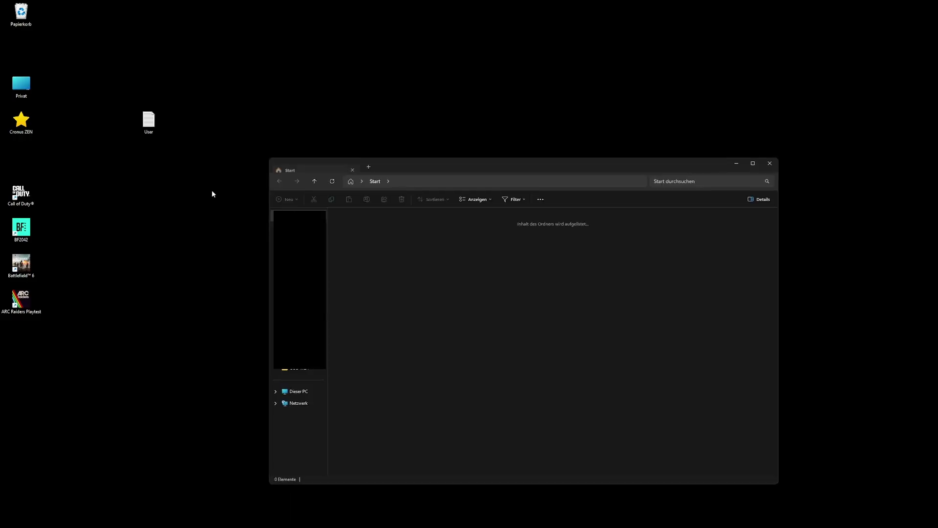
click(293, 259)
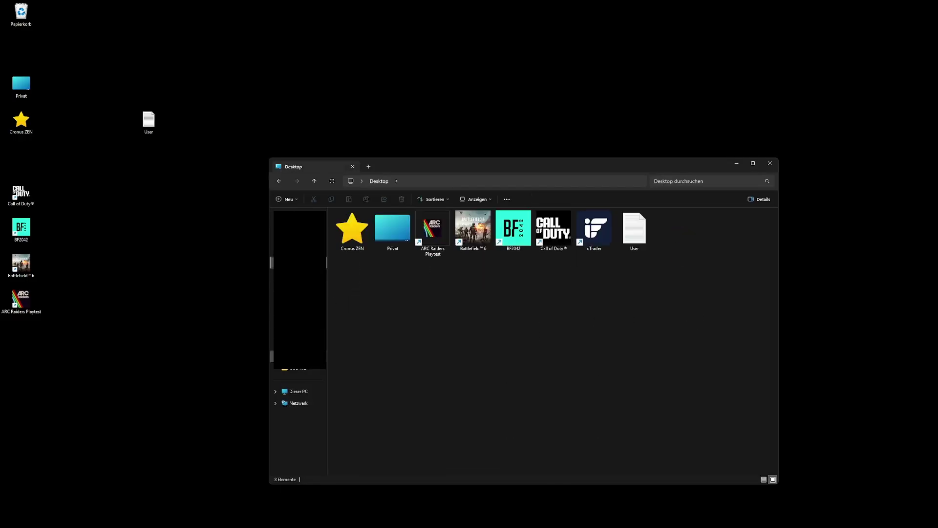
click(299, 391)
double_click(367, 233)
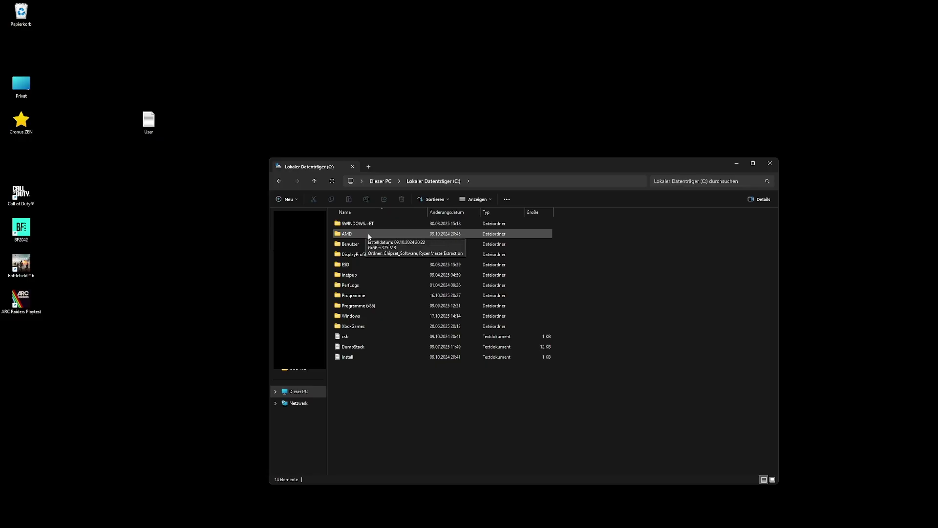
double_click(379, 306)
Go to the game's installation folder at Steam\steamapps\common\Battlefield 6.
click(361, 397)
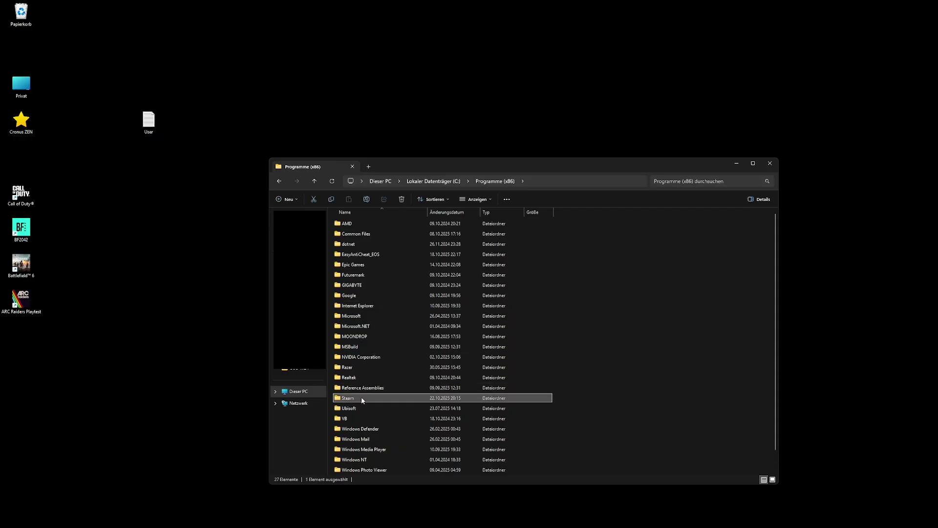
double_click(360, 397)
click(370, 377)
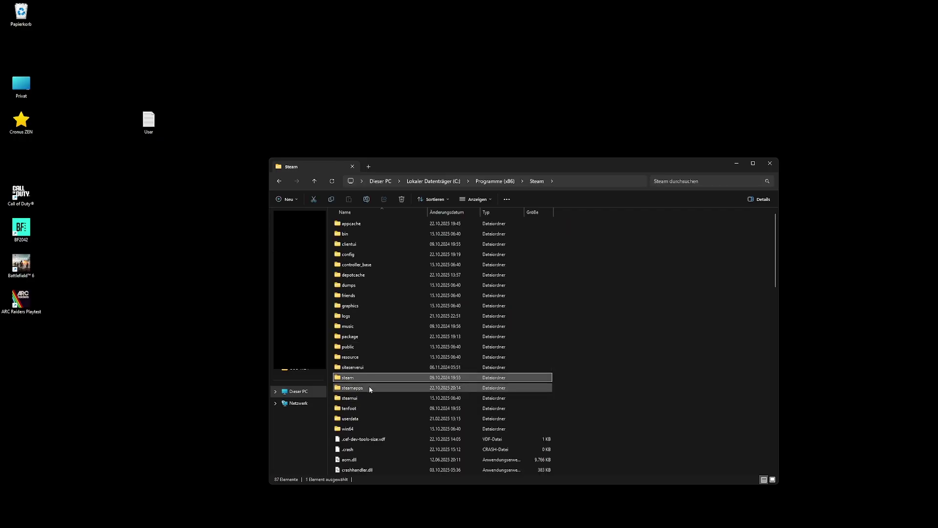
double_click(369, 387)
click(361, 225)
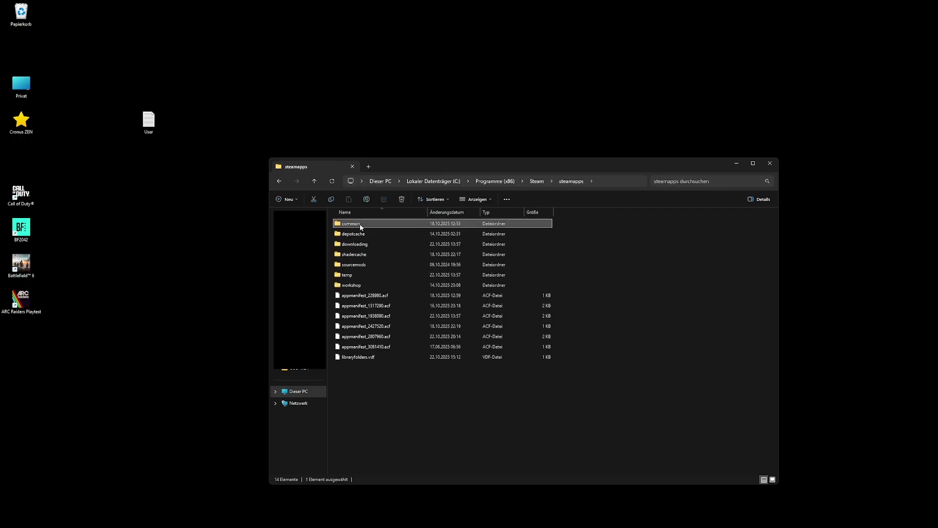
double_click(361, 224)
double_click(363, 255)
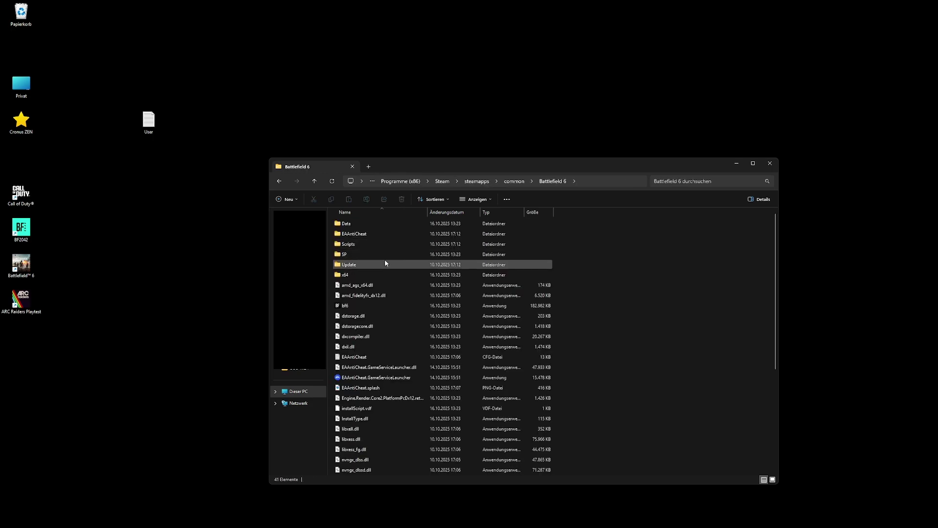
Move the User.cfg file from the desktop into the Battlefield 6 folder, replacing the existing file there.
scroll(385, 263, down, 6)
drag(412, 167, 396, 121)
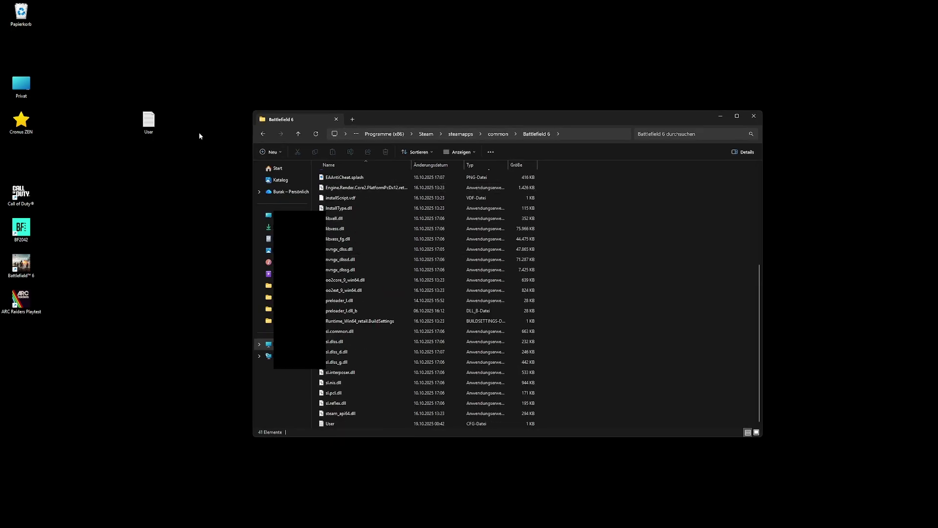
drag(148, 120, 510, 283)
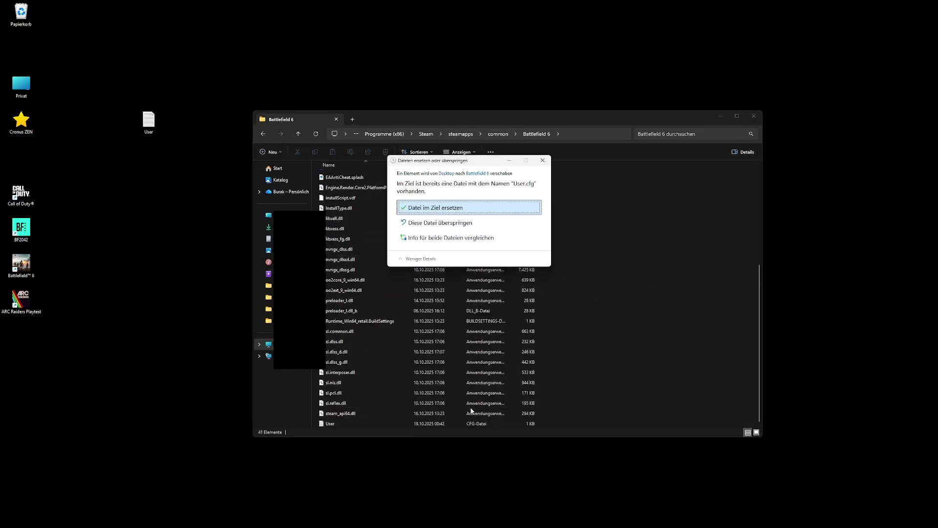
click(430, 208)
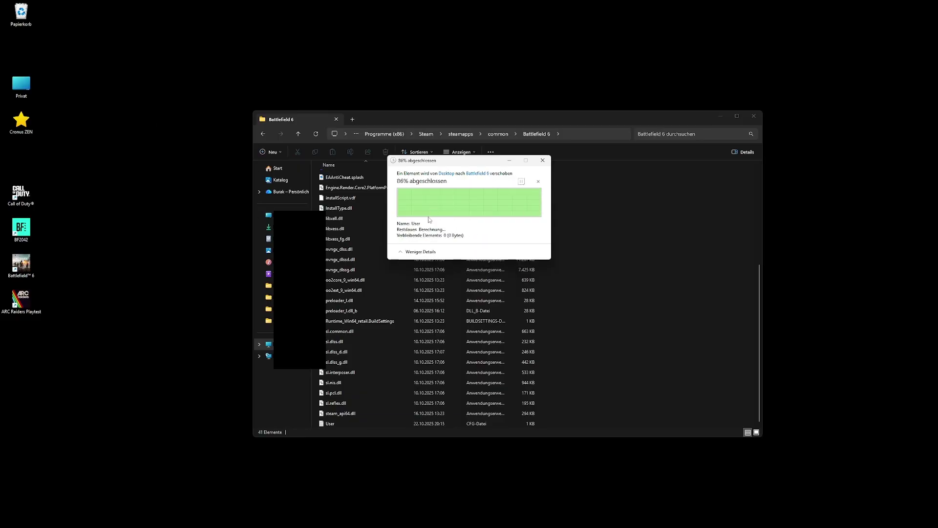